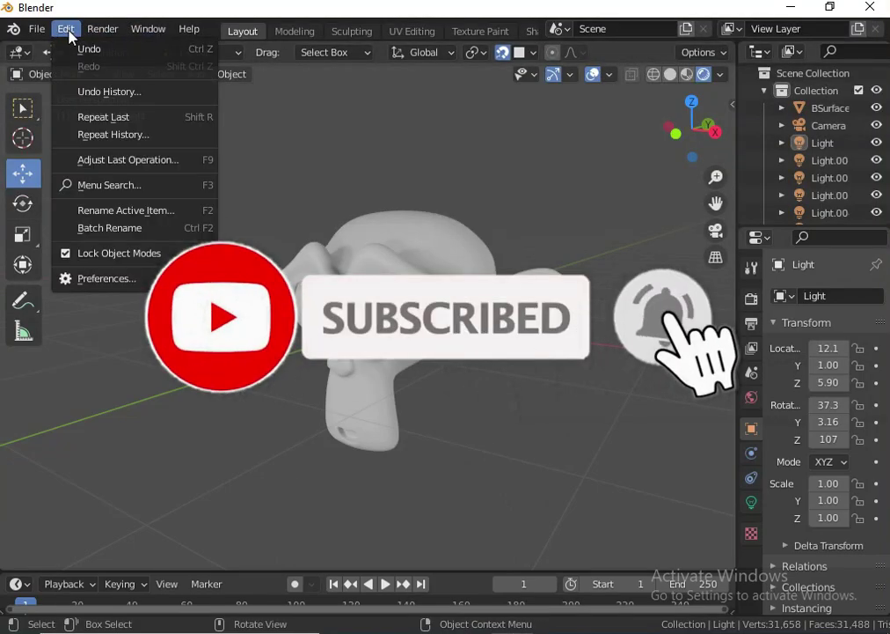
- Search the add-on preferences for 'bs' to check the Bsurfaces add-on
click(88, 278)
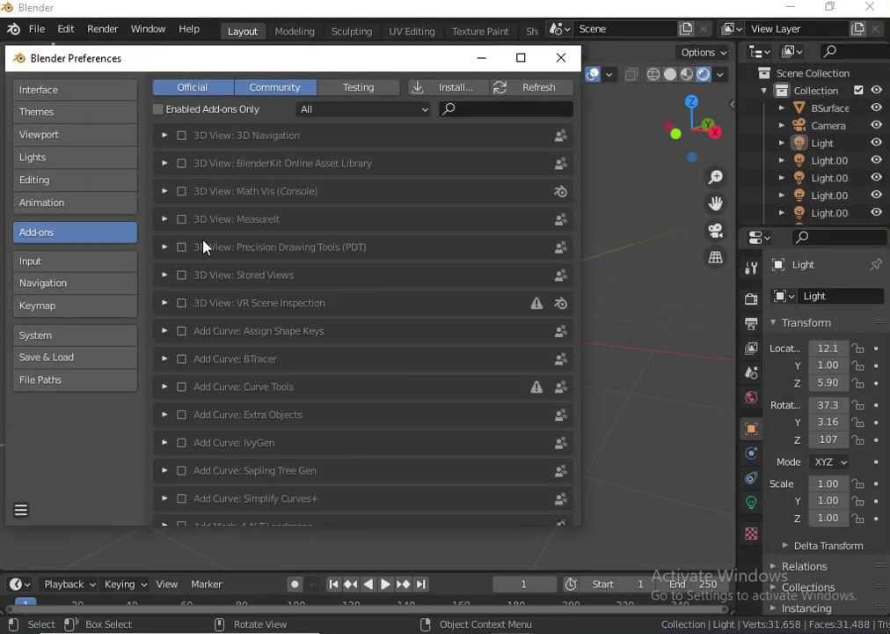
click(524, 107)
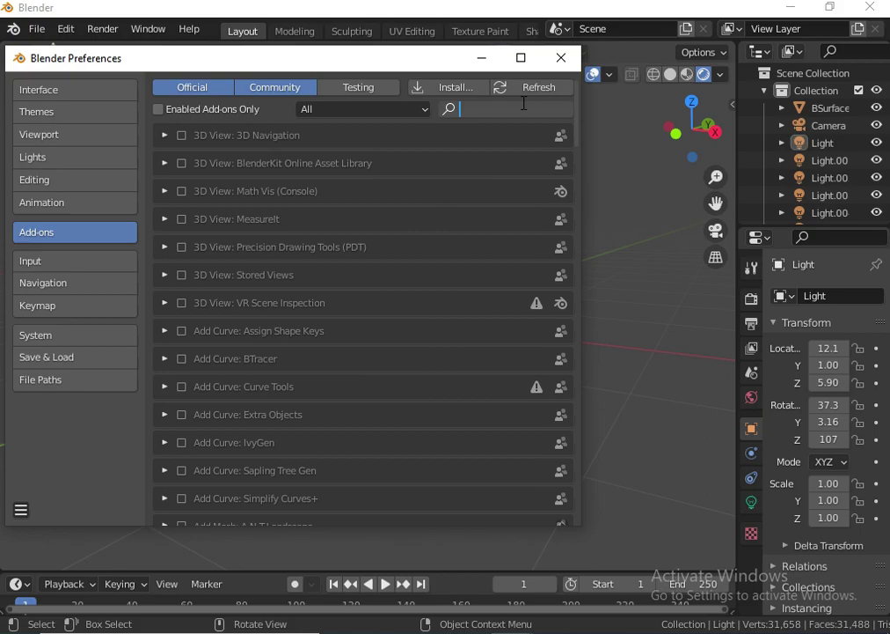
text(bsur)
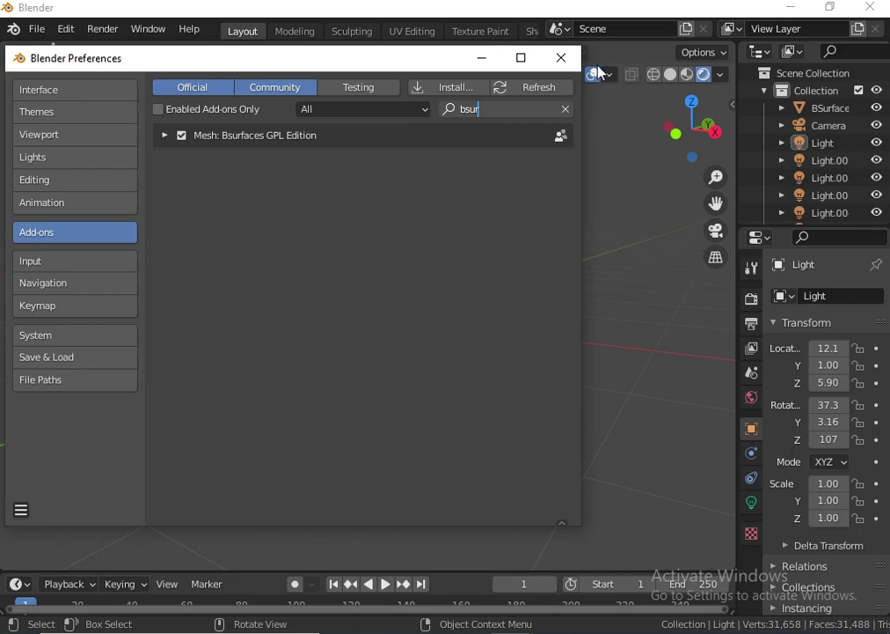
click(561, 58)
- Select Suzanne and set Bsurfaces annotation to draw onto her surface
mouse_move(527, 262)
middle_down()
mouse_move(515, 289)
mouse_move(497, 277)
middle_up()
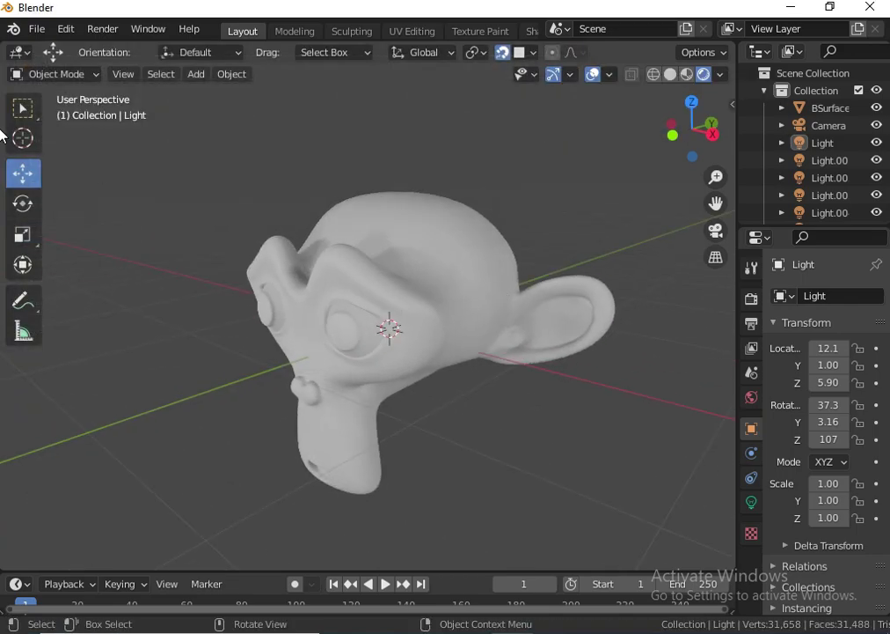
click(429, 254)
key(n)
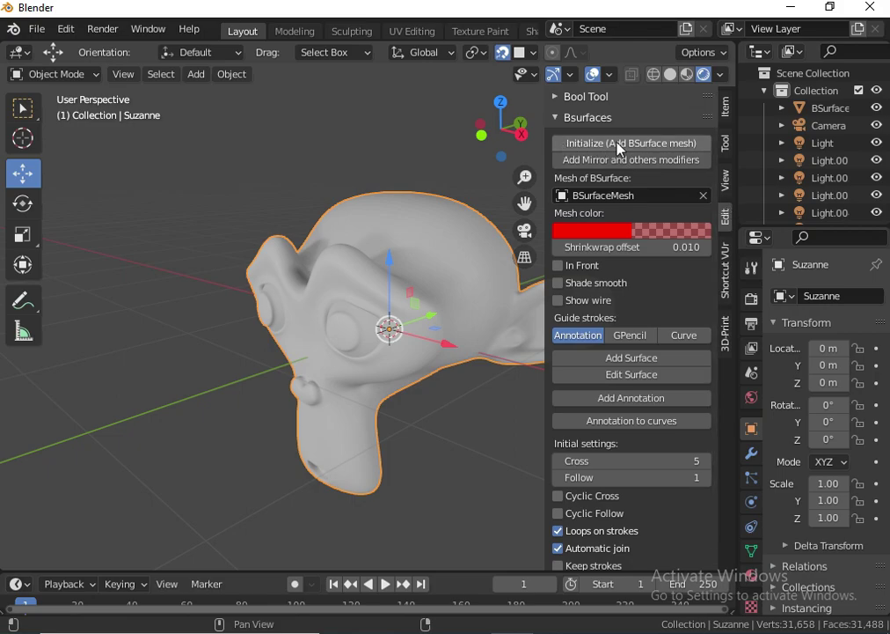
click(673, 145)
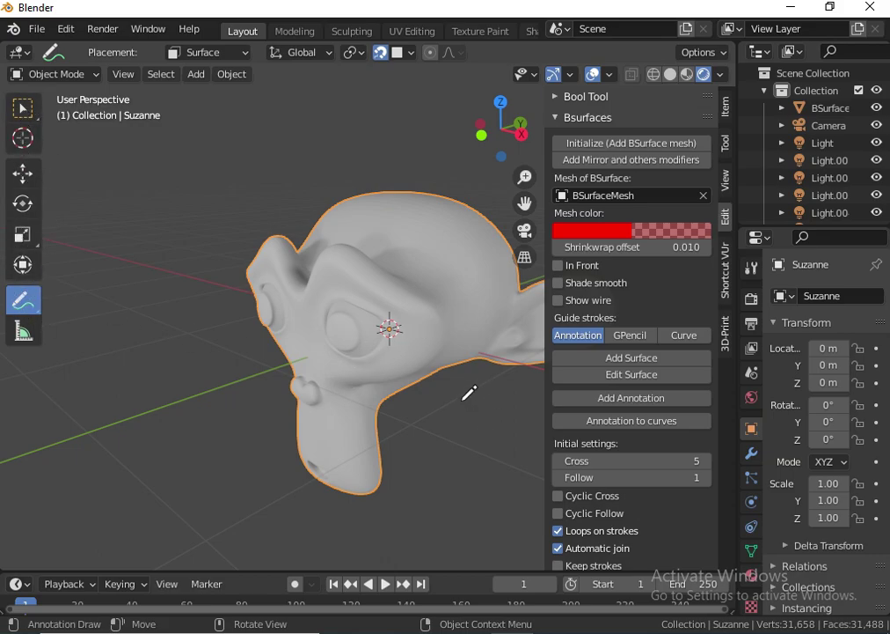
- Zoom in on the face and draw five guide strokes down the forehead and across the brow
mouse_move(469, 392)
middle_down()
mouse_move(429, 398)
mouse_move(412, 419)
mouse_move(378, 384)
mouse_move(390, 340)
mouse_move(417, 341)
mouse_move(372, 332)
mouse_move(401, 340)
middle_up()
scroll(401, 340, up, 3)
scroll(394, 338, up, 1)
scroll(405, 338, down, 2)
drag(283, 131, 277, 253)
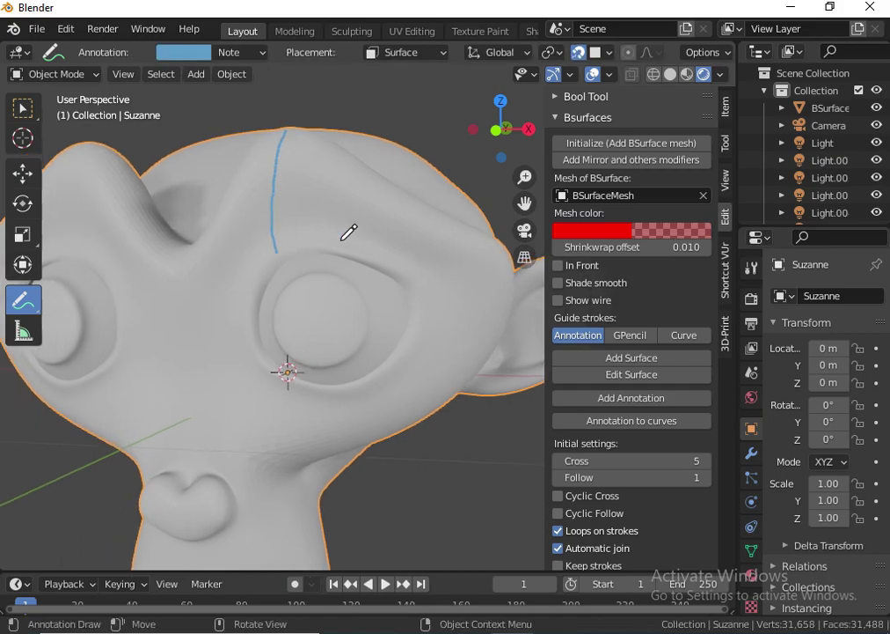
drag(344, 157, 332, 233)
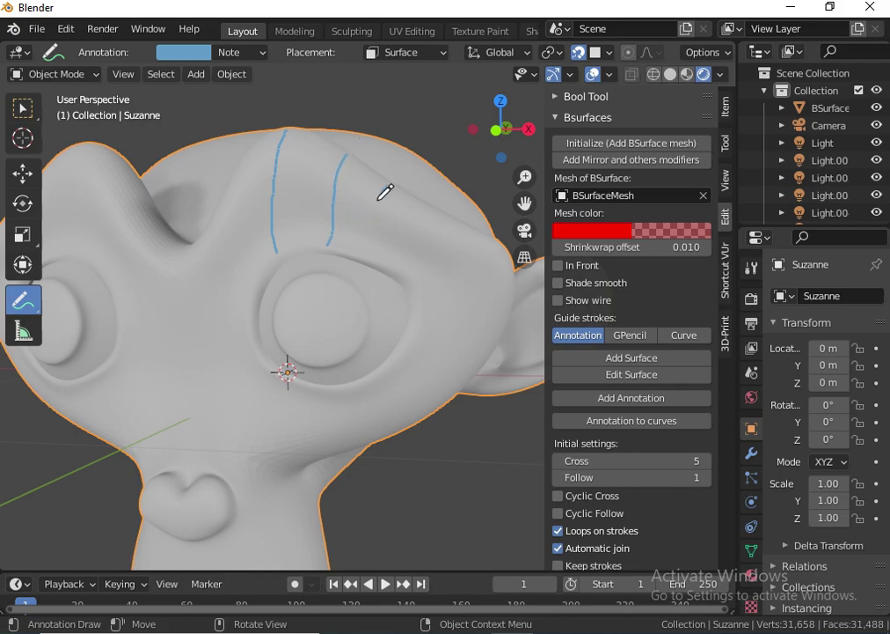
drag(388, 187, 368, 235)
drag(421, 204, 405, 243)
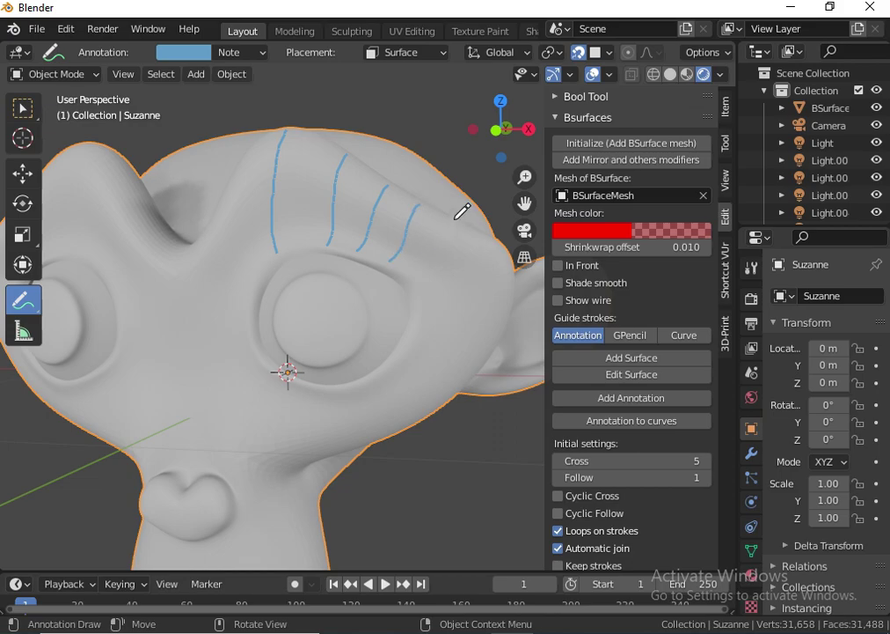
mouse_move(455, 219)
mouse_down()
mouse_move(434, 253)
mouse_move(433, 283)
mouse_up()
- Draw guide strokes around the outer eye, under it, down the cheek and beside the nose
shift+middle_drag(446, 323, 461, 304)
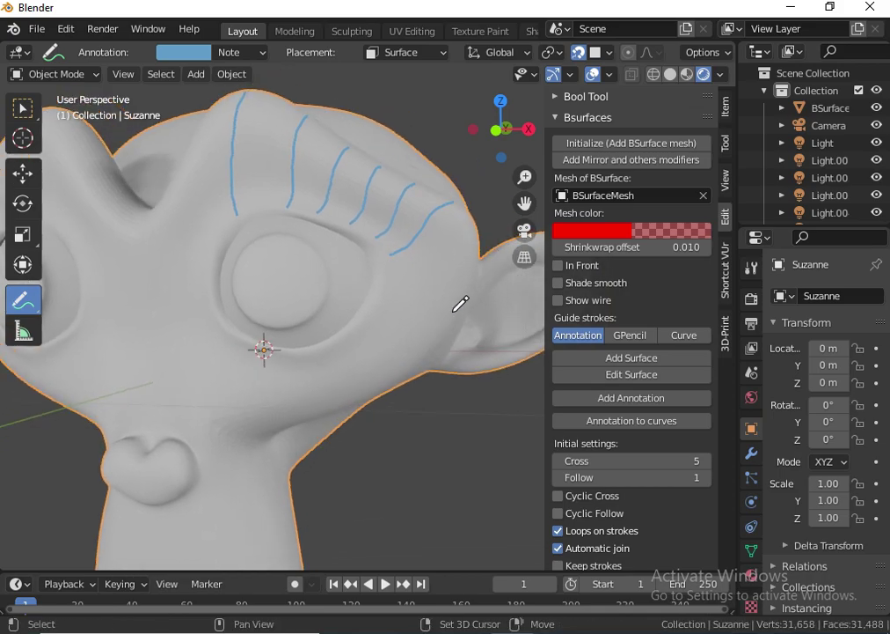
drag(476, 234, 393, 271)
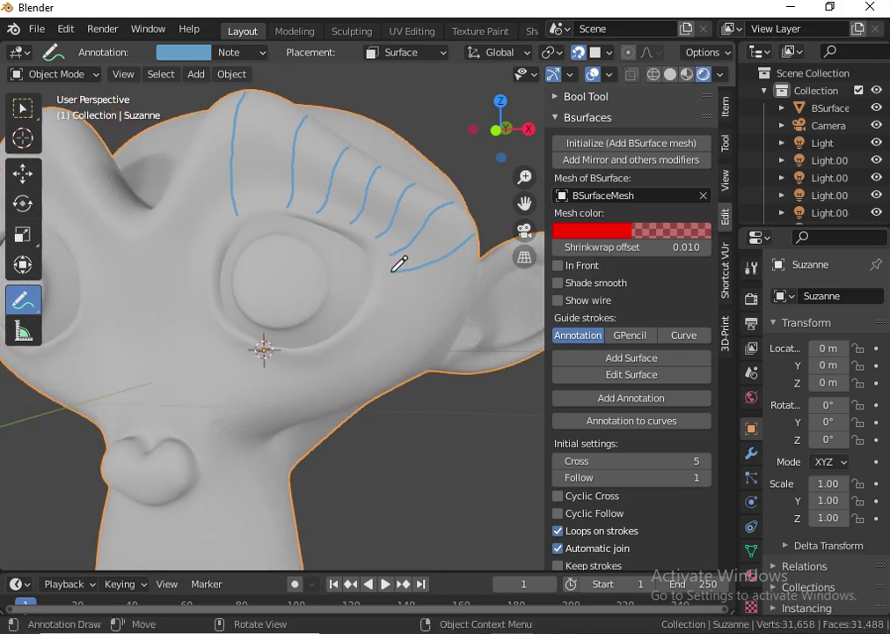
drag(470, 282, 390, 303)
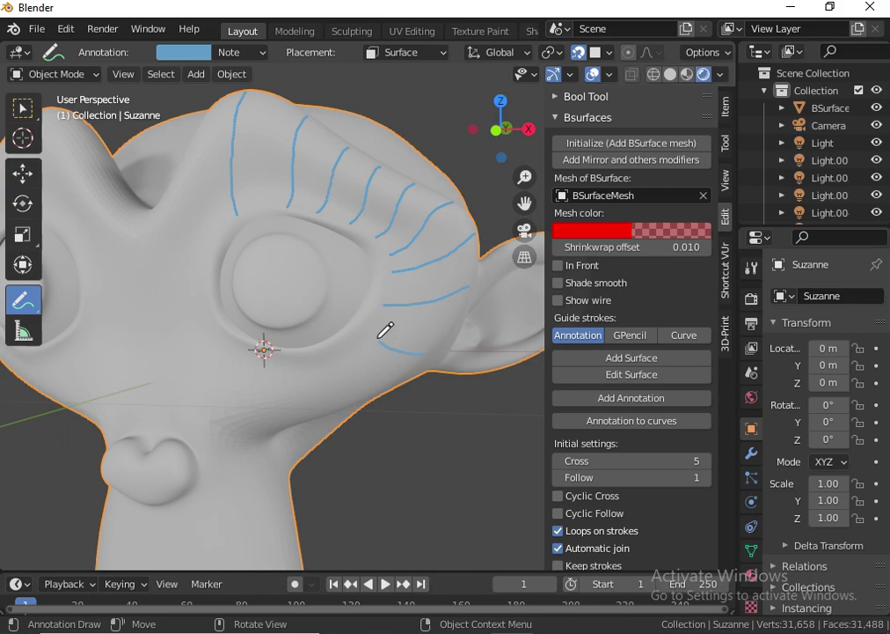
mouse_move(367, 328)
mouse_down()
mouse_move(392, 352)
mouse_move(368, 374)
mouse_move(345, 350)
mouse_up()
drag(335, 404, 307, 362)
drag(282, 419, 262, 359)
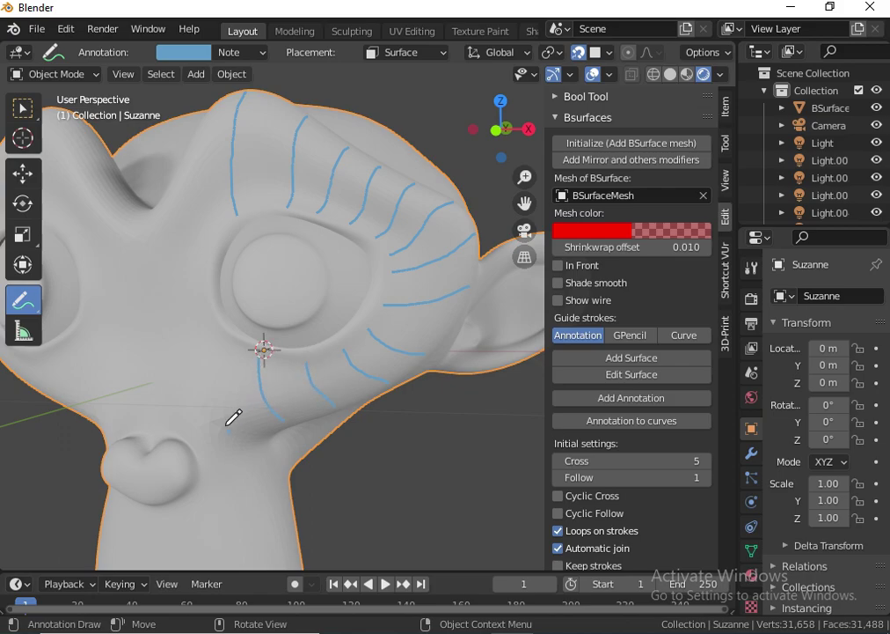
drag(226, 426, 221, 352)
drag(167, 413, 197, 324)
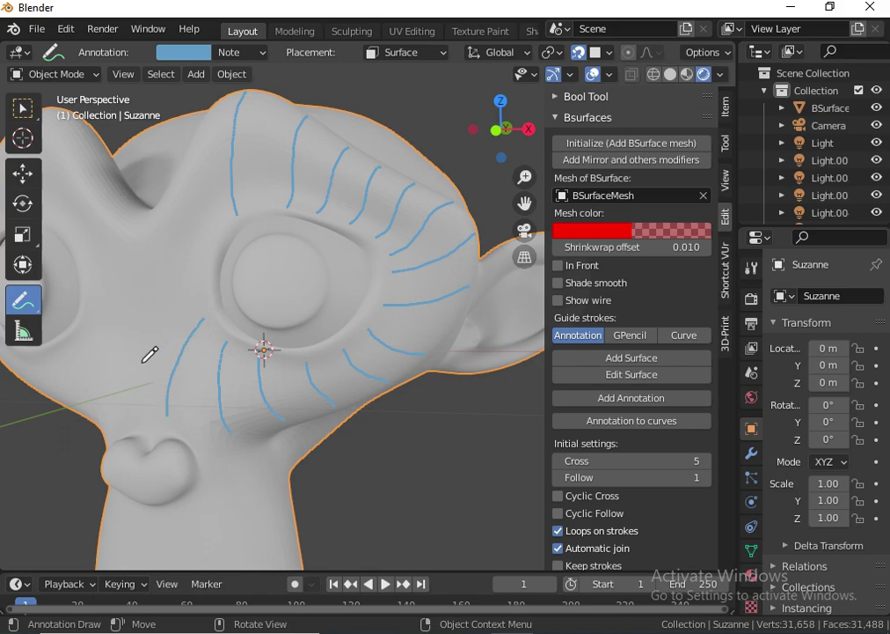
drag(143, 360, 207, 244)
drag(181, 181, 225, 220)
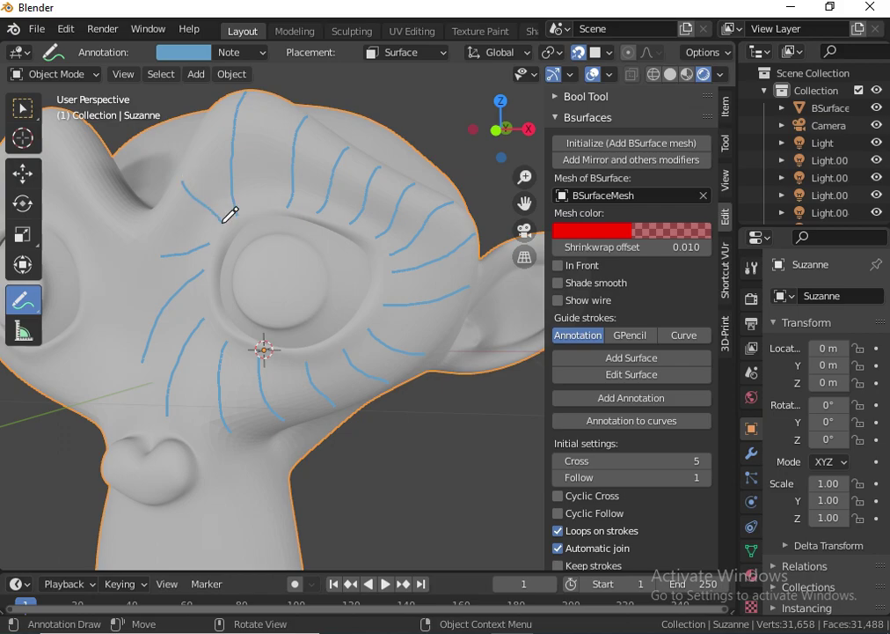
- Generate the red Bsurfaces mesh, show it In Front, and set Shrinkwrap offset to 0.016
click(609, 359)
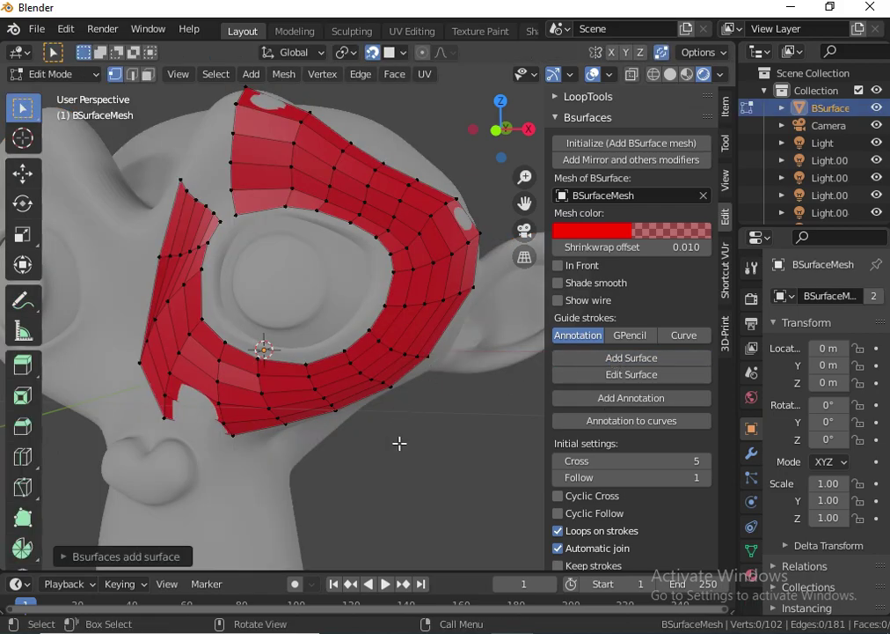
mouse_move(399, 442)
middle_down()
mouse_move(431, 454)
mouse_move(392, 460)
mouse_move(396, 453)
middle_up()
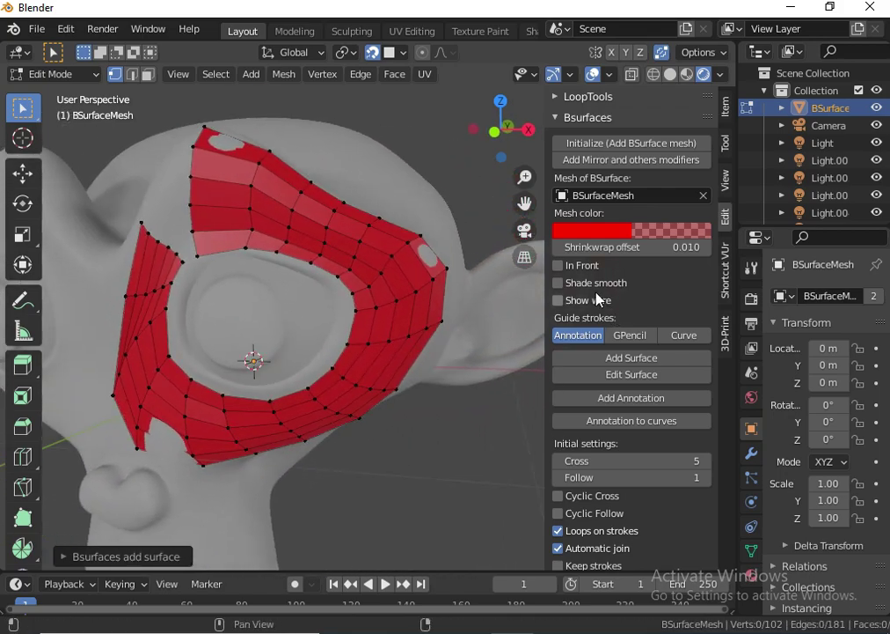
click(561, 266)
mouse_move(408, 393)
middle_down()
mouse_move(436, 400)
mouse_move(419, 404)
middle_up()
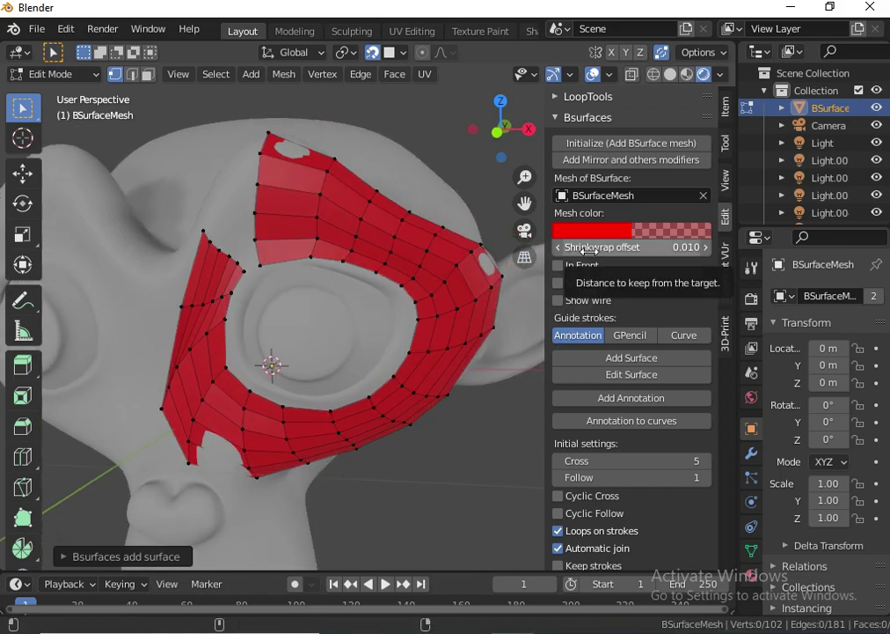
mouse_move(598, 247)
mouse_down()
mouse_move(651, 247)
mouse_move(614, 247)
mouse_move(623, 247)
mouse_up()
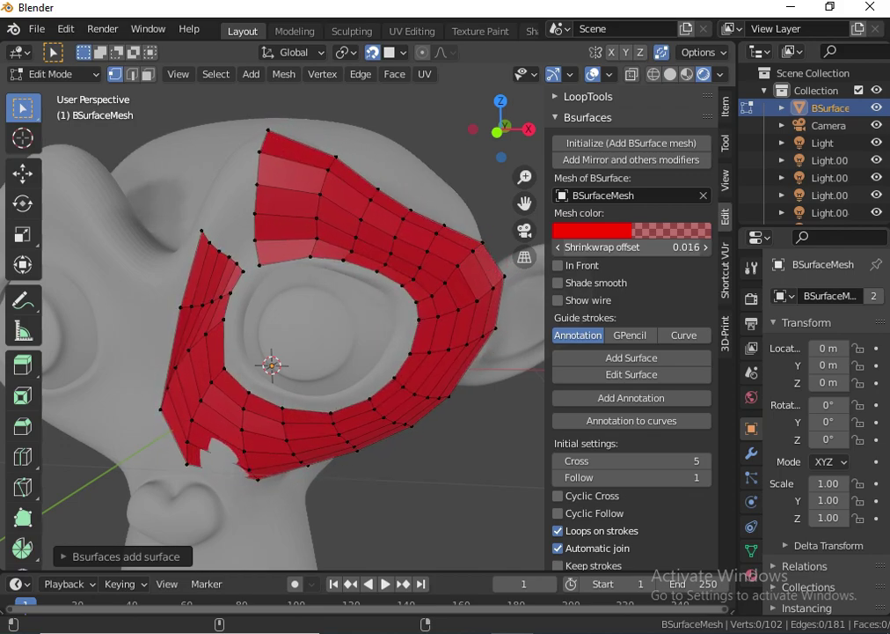
middle_drag(314, 258, 327, 256)
- Select the brow patch's edge vertices and draw a stroke to add a surface over the gap above the eye
click(327, 256)
shift+click(325, 229)
shift+click(330, 200)
shift+click(334, 162)
shift+click(337, 143)
shift+click(328, 280)
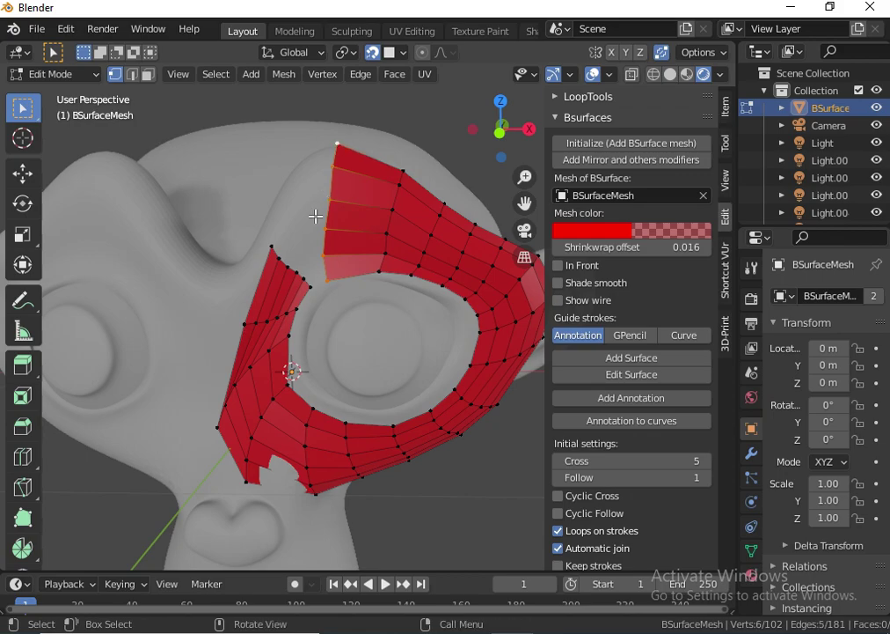
click(17, 306)
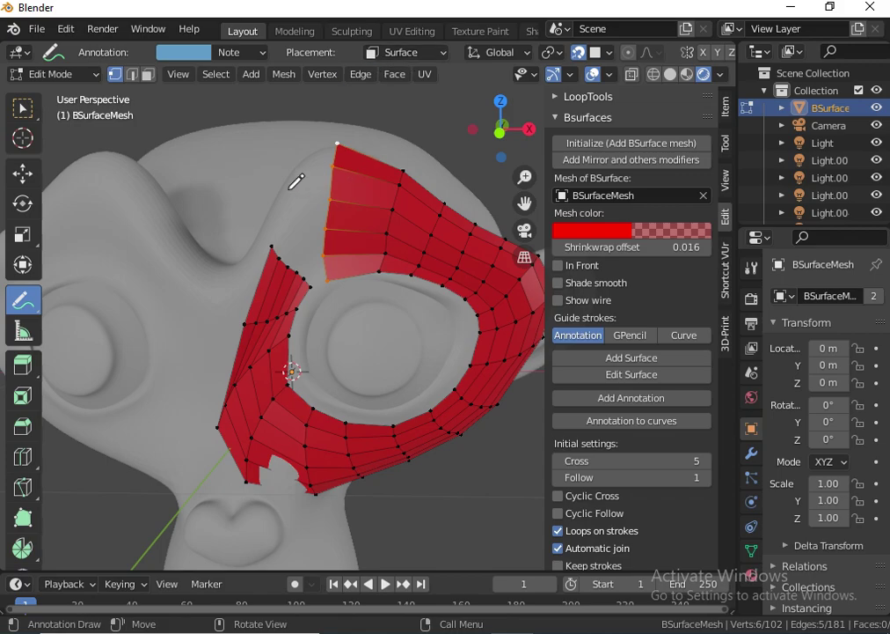
drag(301, 162, 318, 255)
click(660, 361)
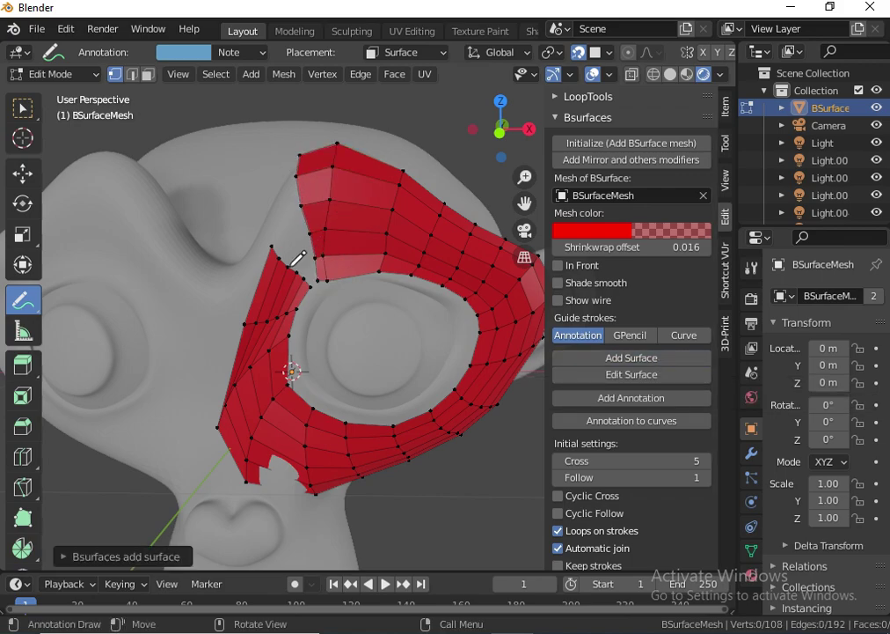
- Select vertices at the gap's edge, then undo the thin face joining the two pieces
click(22, 107)
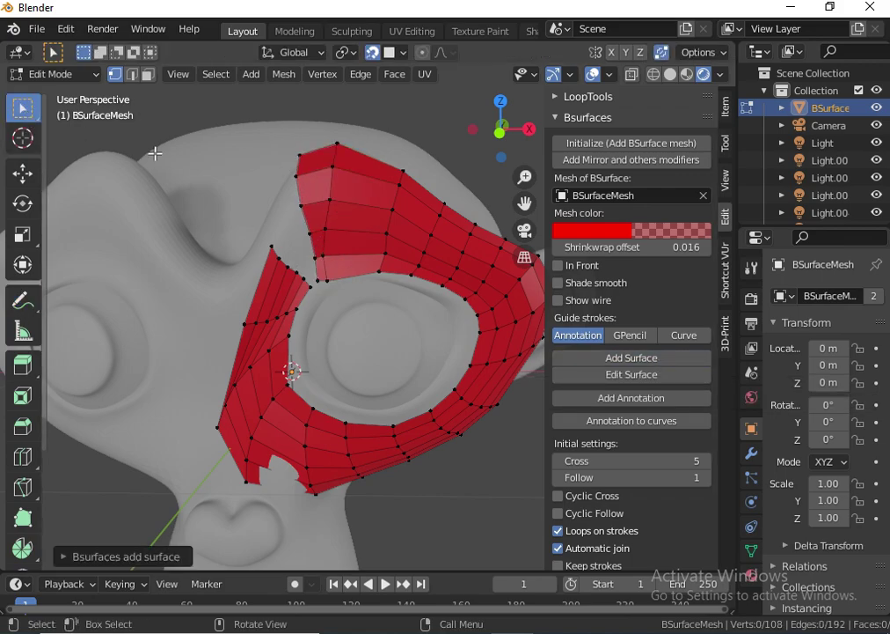
click(301, 155)
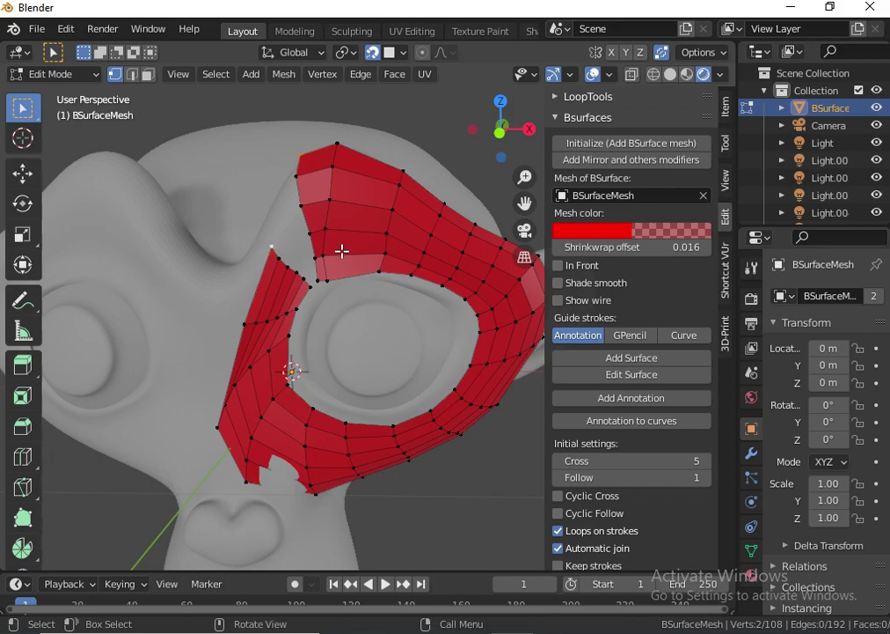
scroll(343, 250, up, 1)
scroll(340, 258, up, 2)
middle_drag(335, 258, 255, 304)
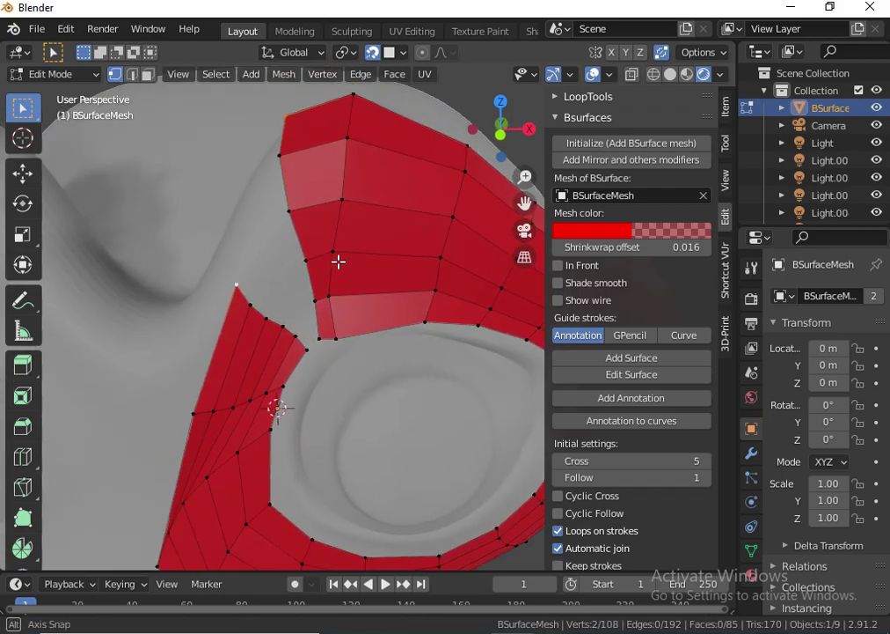
shift+click(260, 304)
shift+click(293, 154)
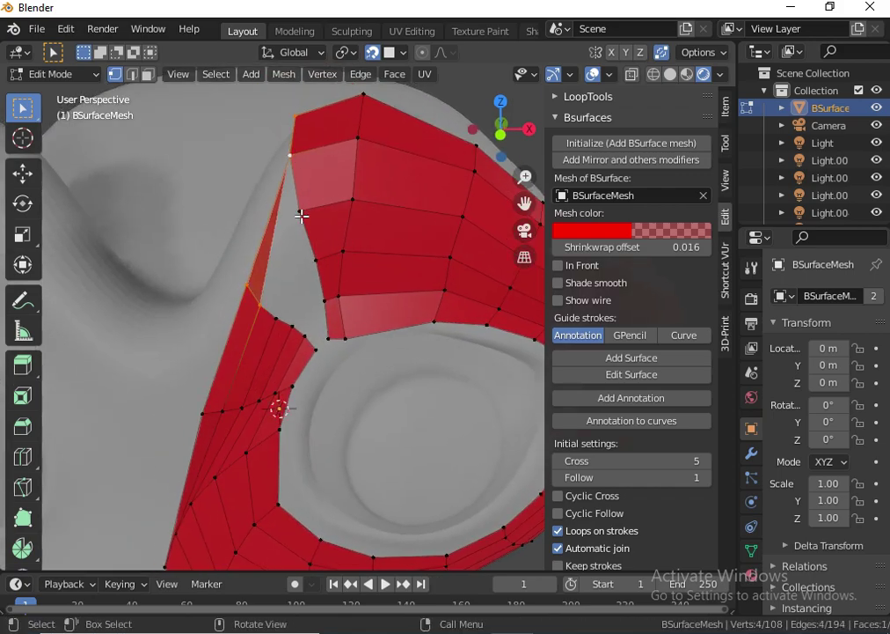
mouse_move(296, 184)
shift+middle_down()
mouse_move(387, 212)
mouse_move(396, 240)
mouse_move(433, 252)
shift+middle_up()
key(ctrl+z)
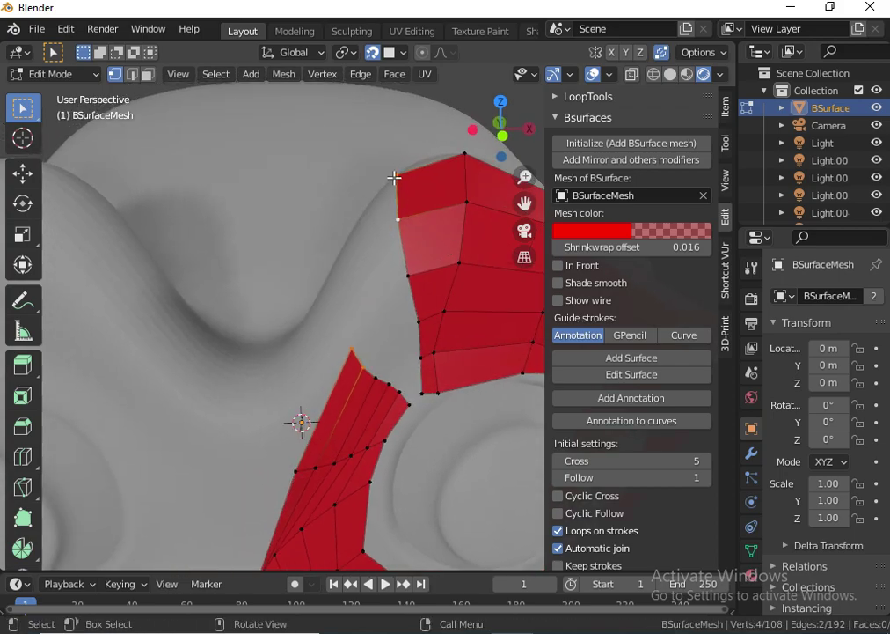
- Fill a face between four bridging vertices and join two more vertices with an edge
click(350, 348)
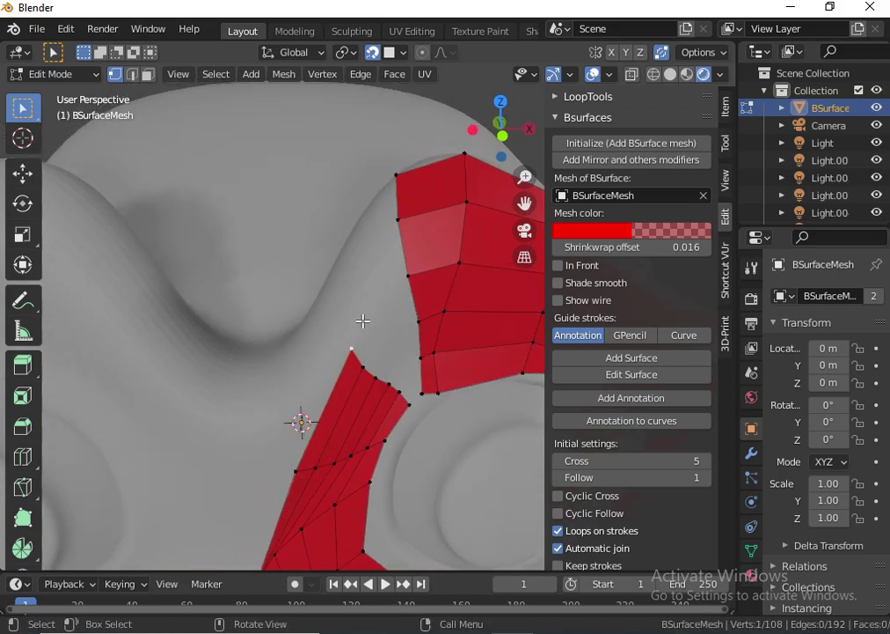
shift+click(397, 172)
shift+click(404, 216)
shift+click(361, 365)
key(f)
click(375, 380)
shift+click(407, 278)
key(j)
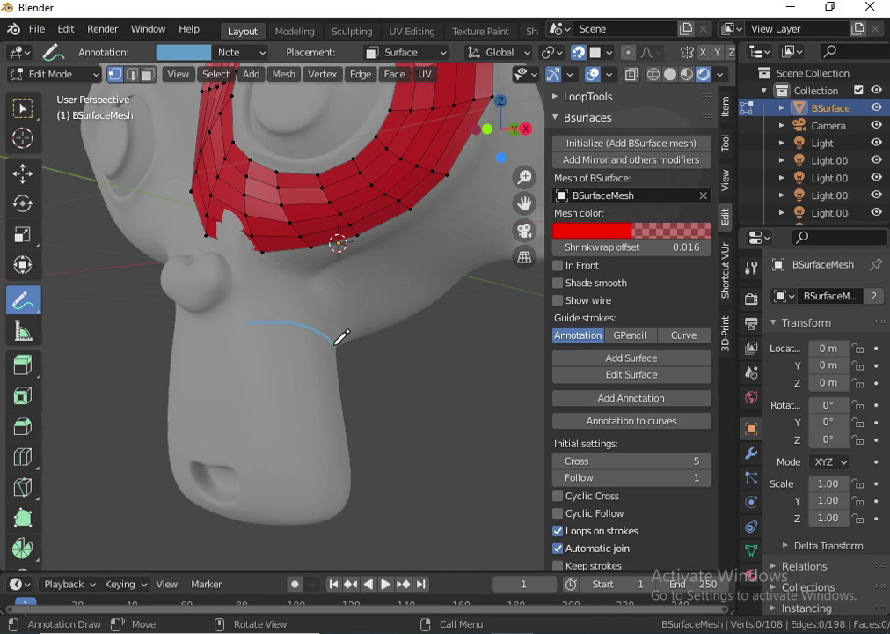
- Draw three guide strokes across the neck and chin and generate a surface from them
drag(321, 382, 331, 382)
drag(308, 428, 338, 418)
drag(259, 487, 333, 493)
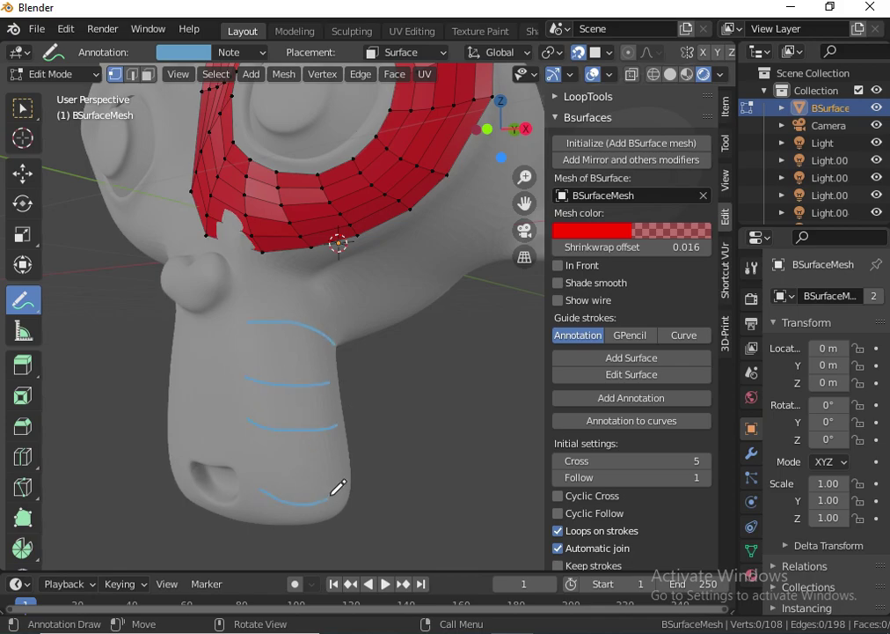
click(626, 358)
- Raise the chin mesh to 3 follow and 6 cross subdivisions
middle_drag(380, 420, 422, 406)
click(284, 439)
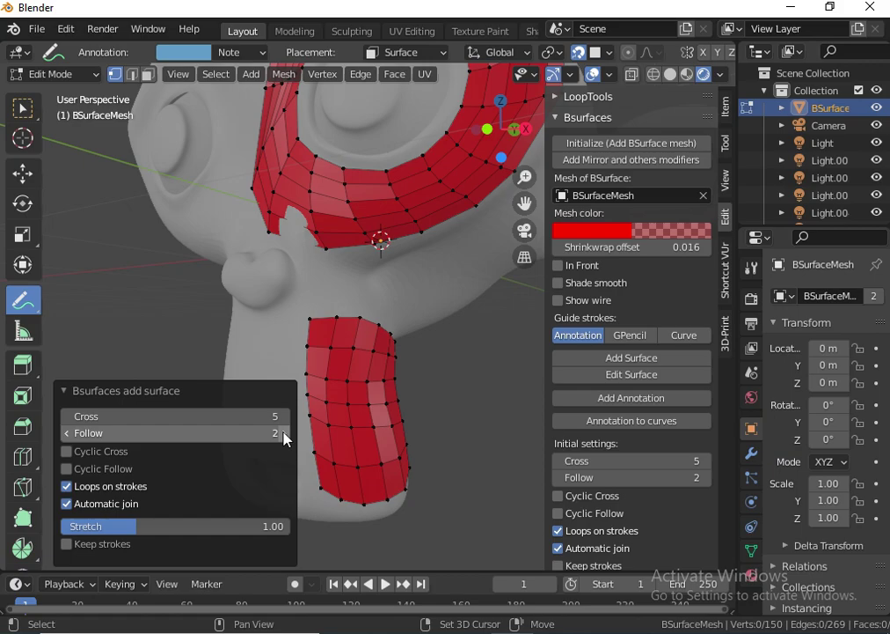
click(284, 439)
click(286, 416)
mouse_move(447, 425)
middle_down()
mouse_move(425, 437)
mouse_move(451, 433)
middle_up()
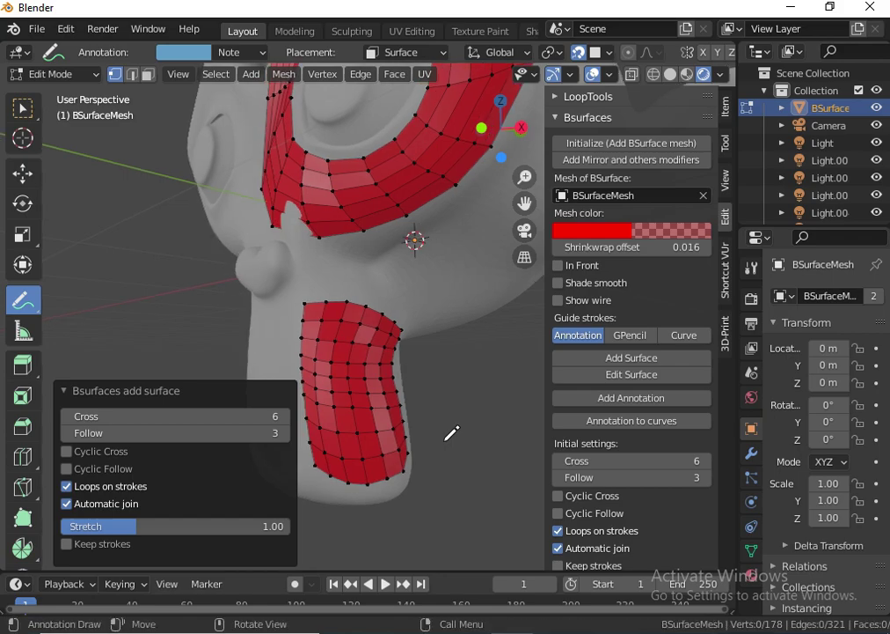
- Draw three guide strokes across the side of the head, generate a surface, then undo the bad result
scroll(440, 396, down, 4)
mouse_move(423, 363)
middle_down()
mouse_move(348, 445)
mouse_move(311, 327)
middle_up()
scroll(388, 332, up, 2)
scroll(455, 412, up, 2)
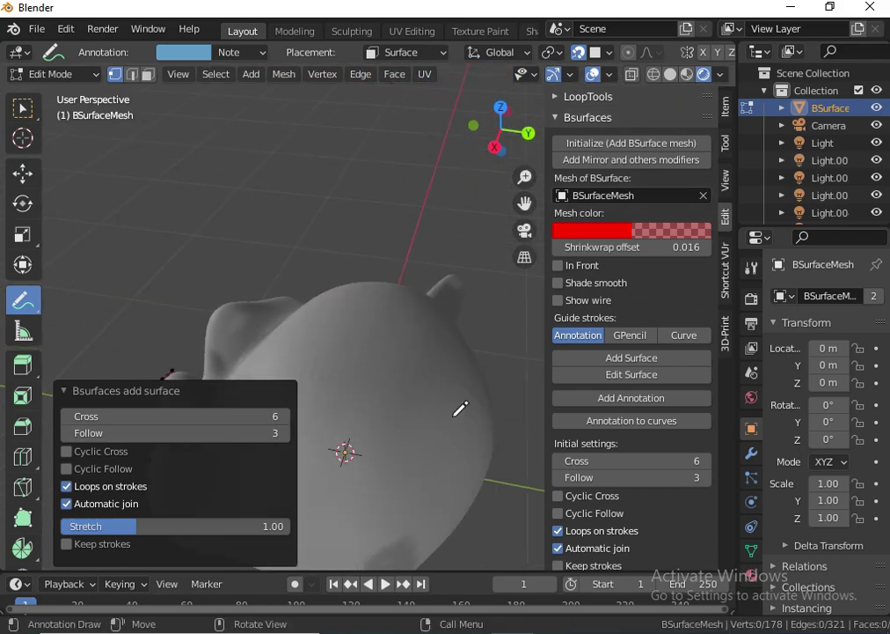
mouse_move(468, 389)
middle_down()
mouse_move(462, 362)
mouse_move(446, 447)
mouse_move(432, 392)
mouse_move(447, 411)
mouse_move(391, 384)
mouse_move(384, 407)
mouse_move(312, 328)
middle_up()
mouse_move(288, 317)
mouse_down()
mouse_move(335, 287)
mouse_move(418, 282)
mouse_up()
mouse_move(291, 355)
mouse_down()
mouse_move(362, 313)
mouse_move(432, 314)
mouse_move(312, 398)
mouse_up()
mouse_move(476, 369)
mouse_down()
mouse_move(370, 449)
mouse_move(273, 458)
mouse_up()
click(650, 361)
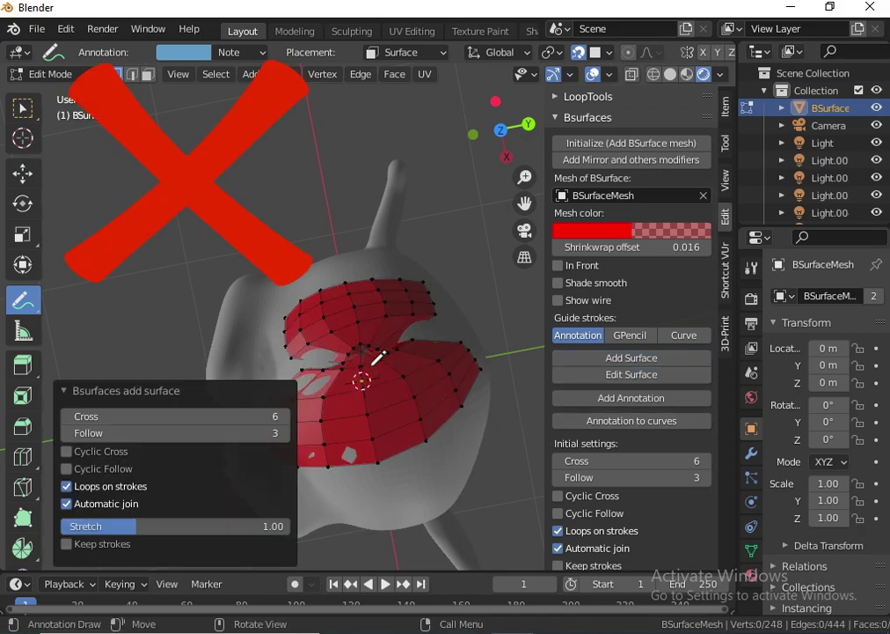
key(ctrl+z)
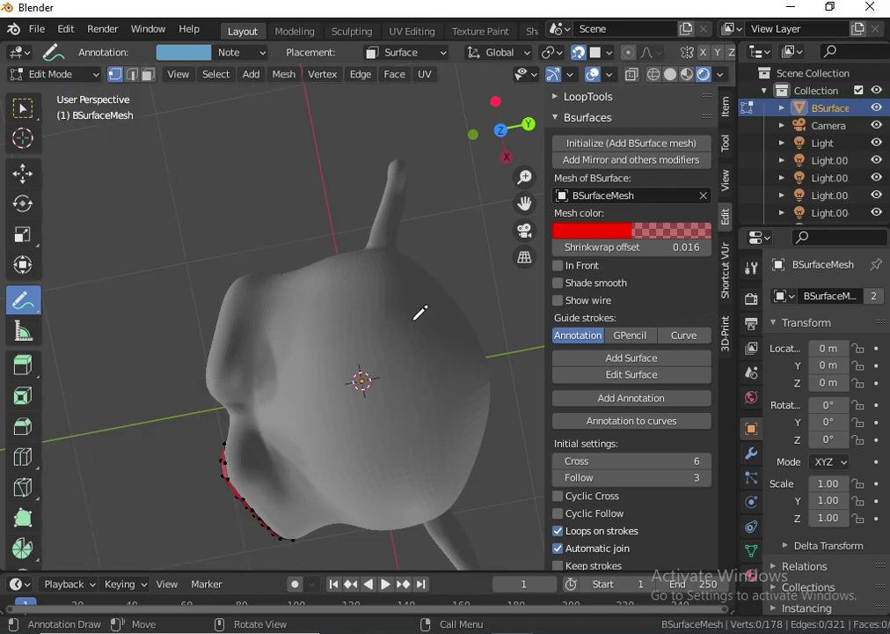
- Redraw four evenly spaced parallel strokes across the head and generate the new patch
mouse_move(294, 332)
mouse_down()
mouse_move(387, 284)
mouse_move(417, 288)
mouse_up()
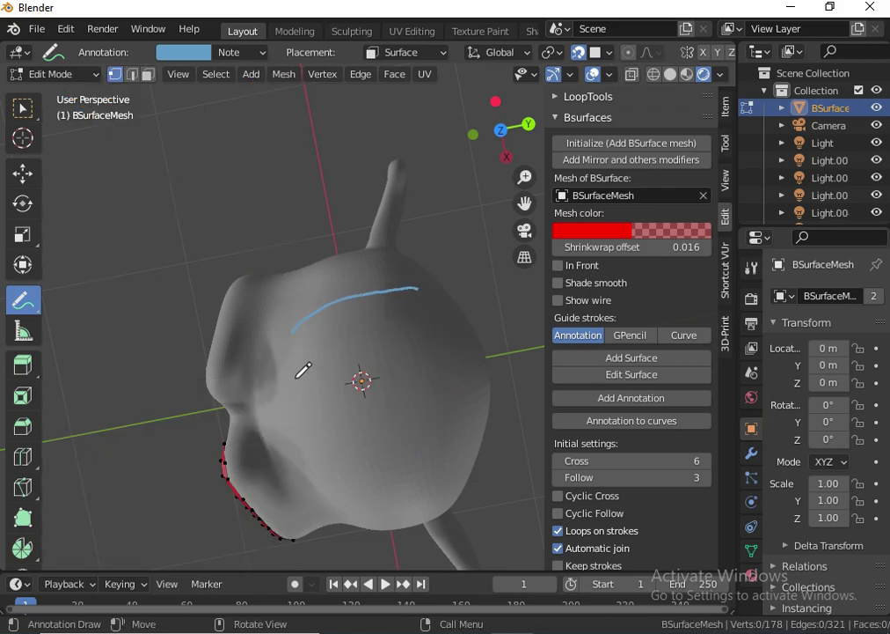
mouse_move(298, 377)
mouse_down()
mouse_move(349, 354)
mouse_move(449, 348)
mouse_up()
drag(301, 428, 467, 389)
drag(305, 473, 467, 433)
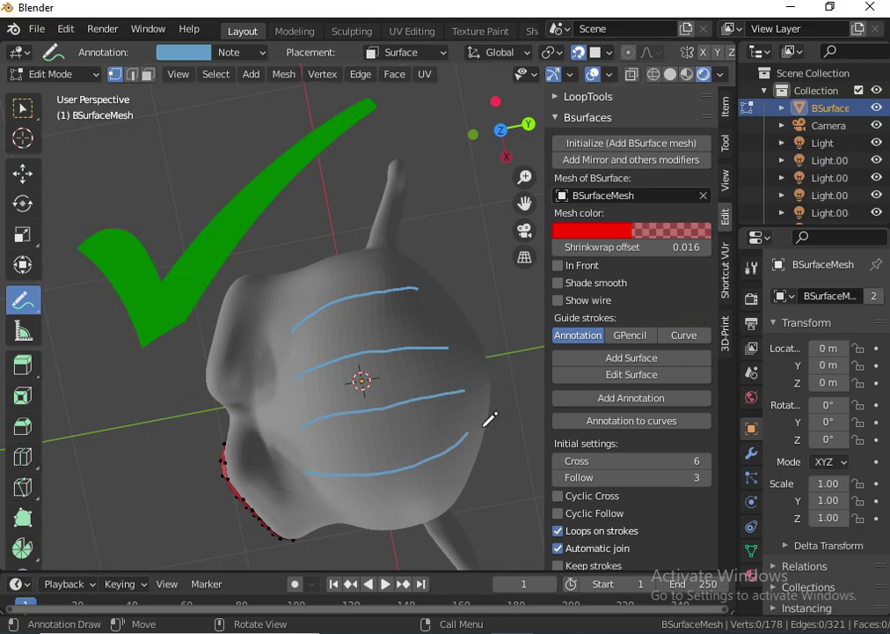
click(645, 358)
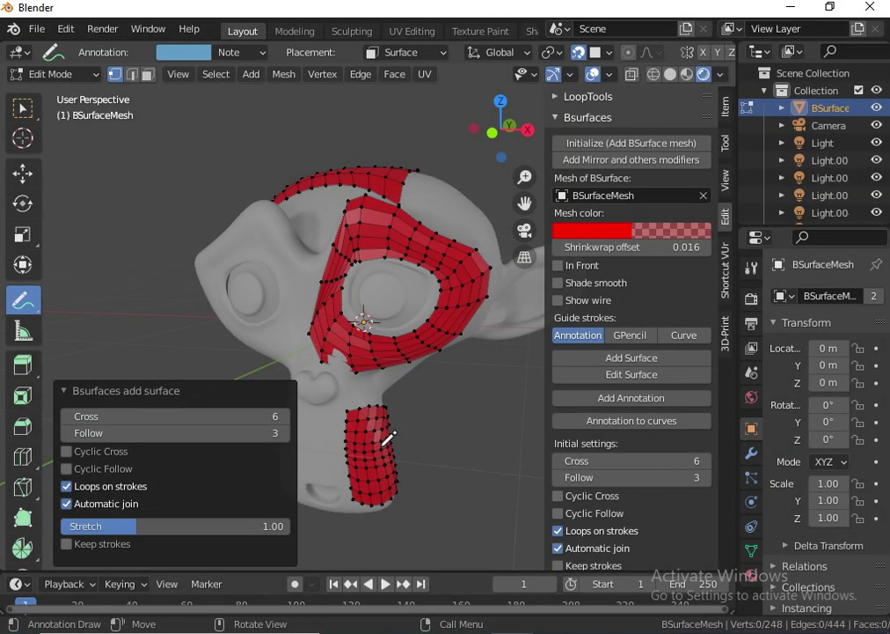
- Give the retopology mesh a Mirror modifier with Clipping enabled
middle_drag(421, 399, 493, 421)
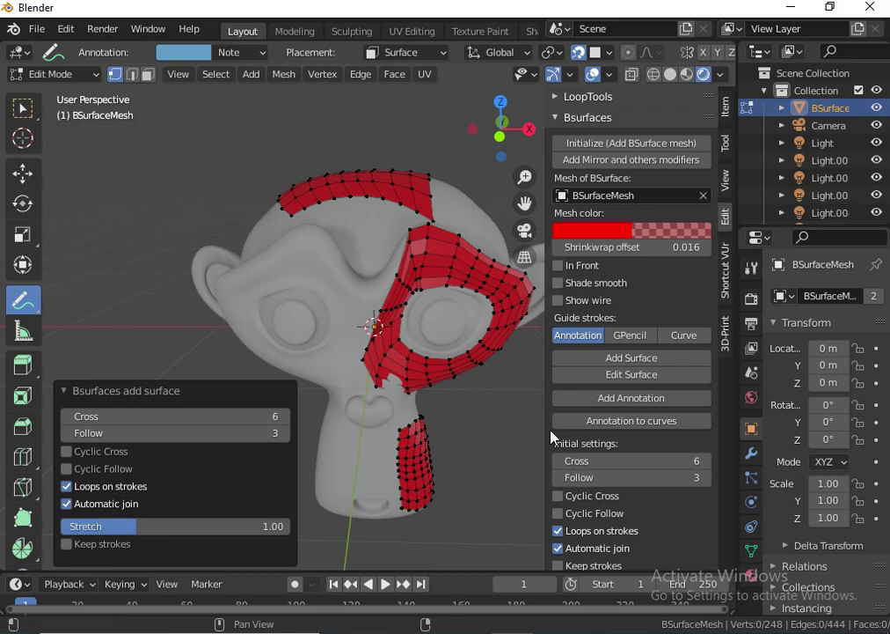
click(753, 452)
click(805, 336)
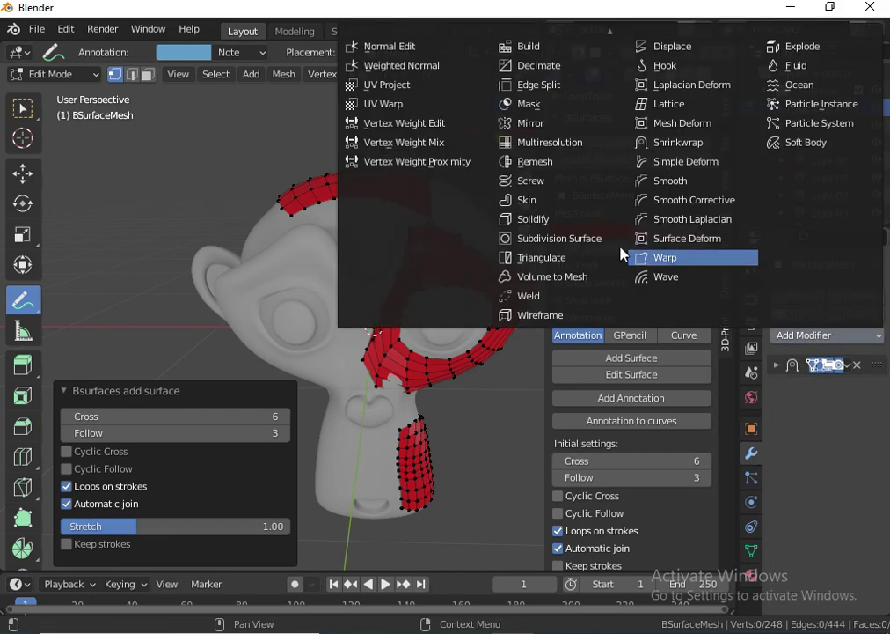
click(528, 123)
scroll(455, 319, up, 3)
scroll(439, 290, up, 1)
click(816, 499)
scroll(527, 391, up, 2)
scroll(452, 422, up, 2)
scroll(440, 341, up, 1)
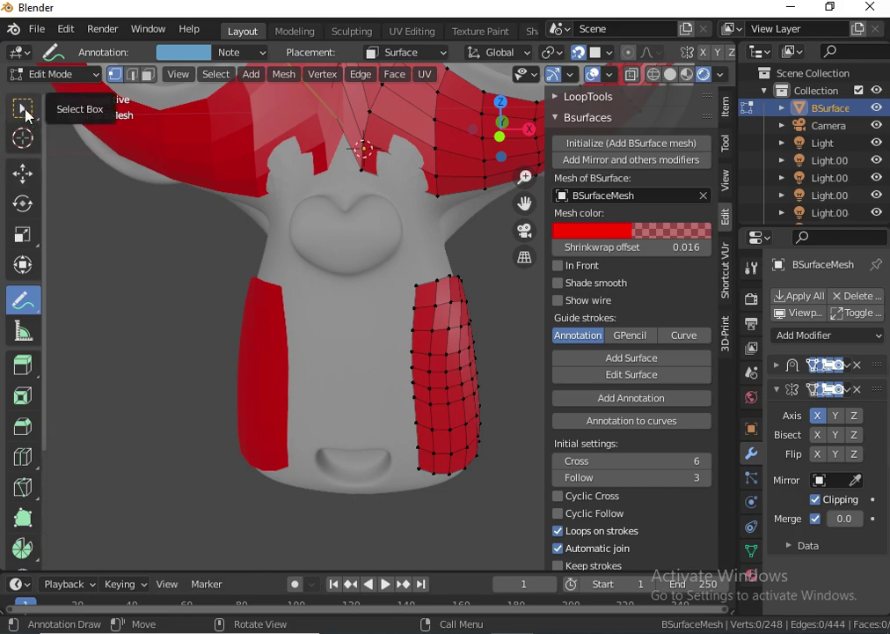
- Select the chin mesh's four inner-edge vertices and add a surface out to the centre line
click(22, 108)
shift+click(414, 308)
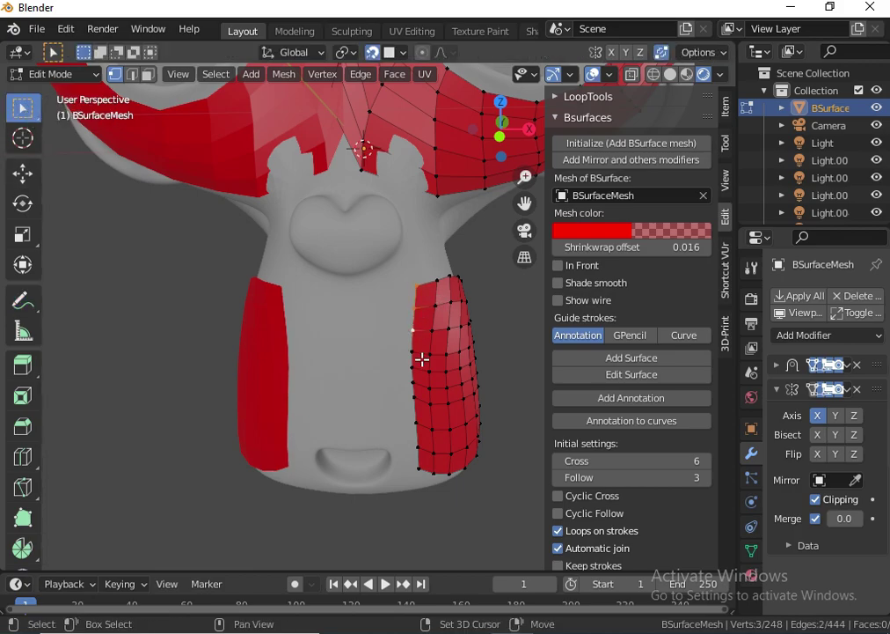
shift+click(422, 361)
shift+click(419, 431)
shift+click(418, 472)
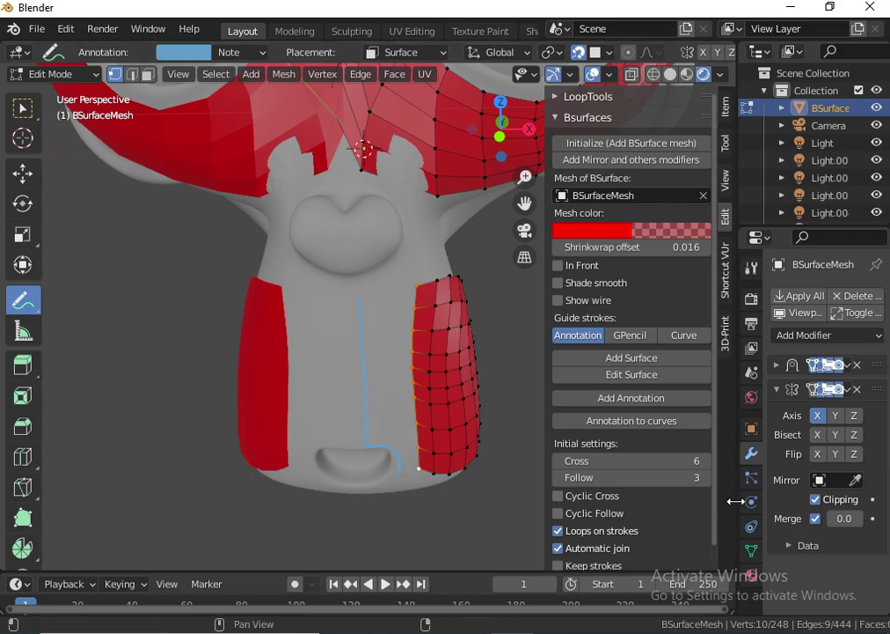
click(630, 360)
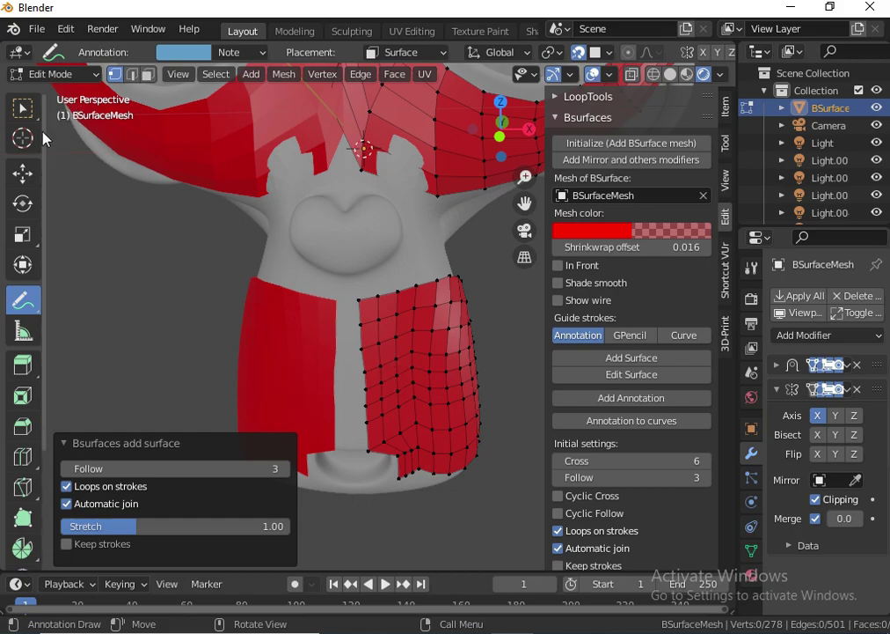
- Select the six seam vertices of the chin mesh and slide them onto the centre line
click(23, 174)
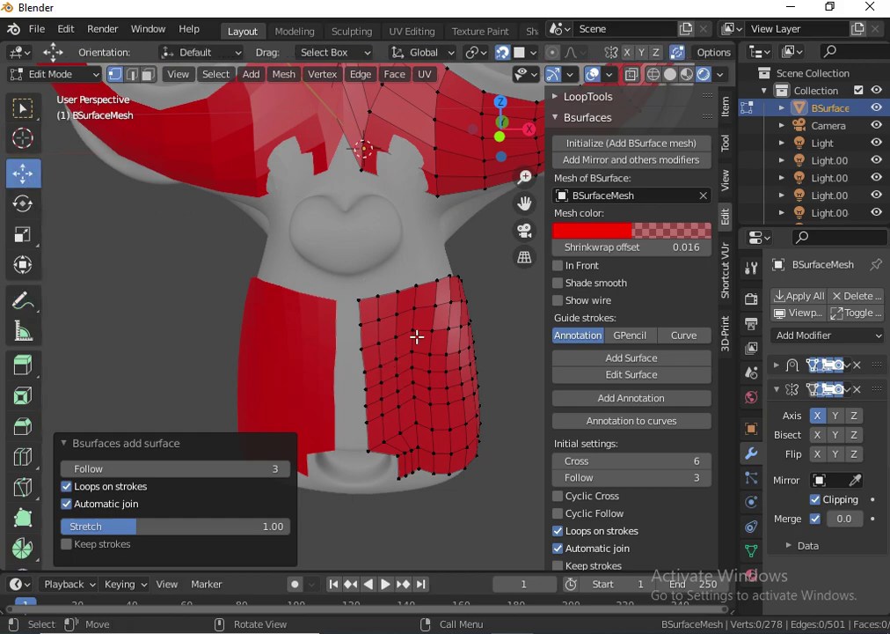
click(359, 298)
shift+click(365, 327)
shift+click(365, 357)
shift+click(366, 388)
shift+click(367, 417)
shift+click(365, 449)
drag(431, 375, 382, 370)
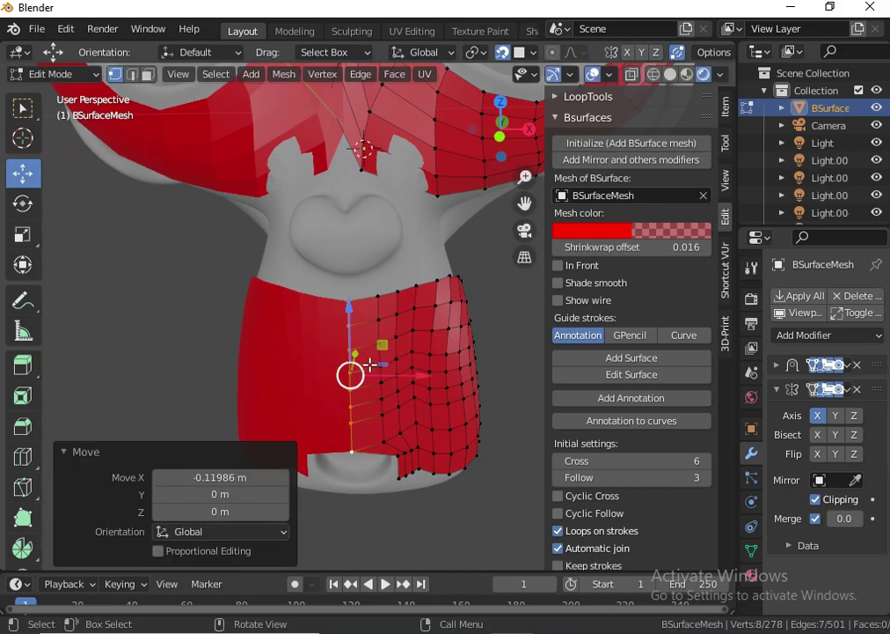
- Insert a vertical edge loop, raise the neck-edge vertices, and return to Object Mode
key(ctrl+r)
click(370, 365)
mouse_move(408, 414)
middle_down()
mouse_move(445, 398)
mouse_move(400, 405)
mouse_move(431, 463)
mouse_move(425, 420)
middle_up()
click(395, 409)
mouse_move(397, 374)
mouse_down()
mouse_move(397, 358)
mouse_move(368, 371)
mouse_up()
click(381, 409)
click(368, 408)
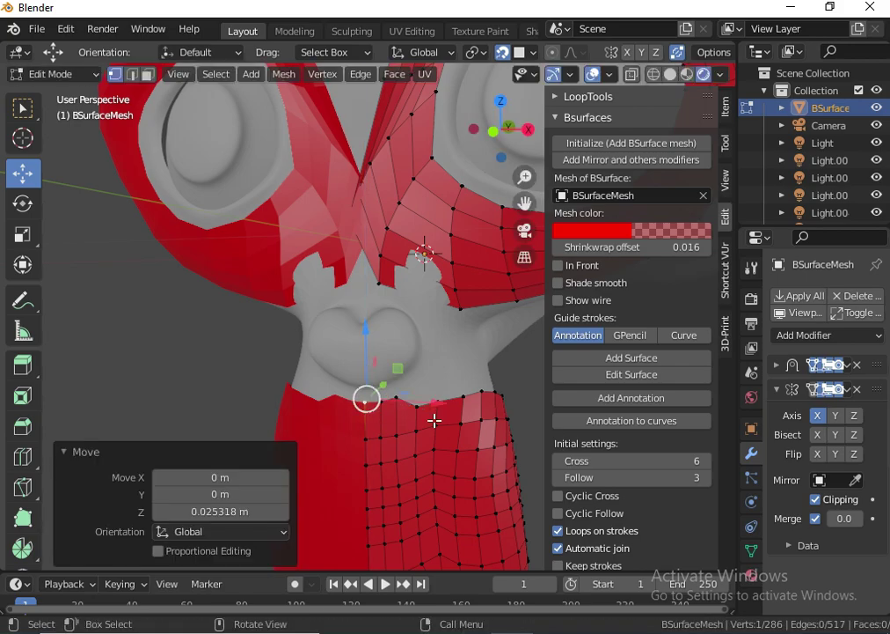
middle_drag(433, 421, 439, 445)
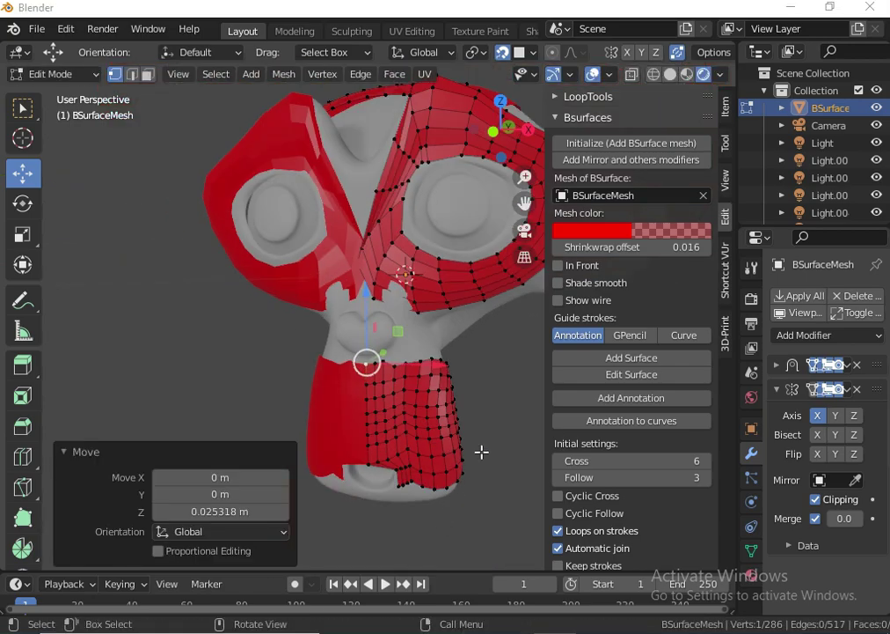
click(481, 452)
key(Tab)
middle_drag(505, 427, 411, 485)
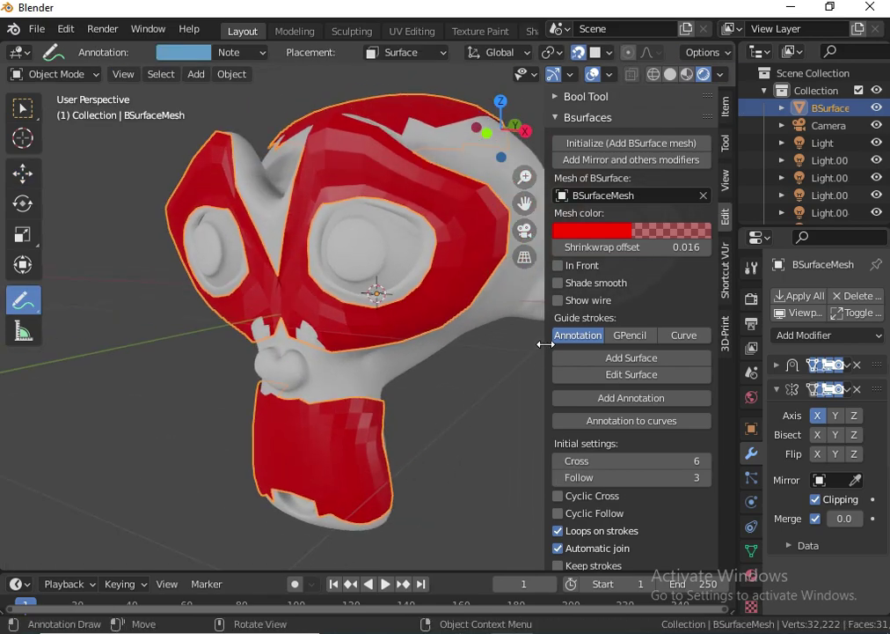
- Smooth-shade the red mesh, hide Suzanne, and open the mesh colour showing alpha 0.300
click(561, 284)
middle_drag(413, 264, 400, 275)
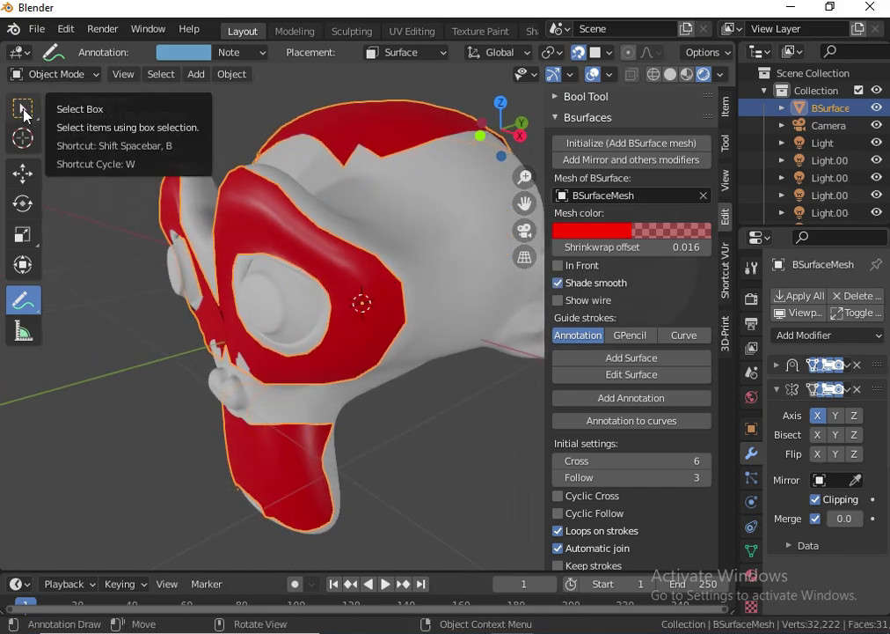
click(25, 114)
click(358, 203)
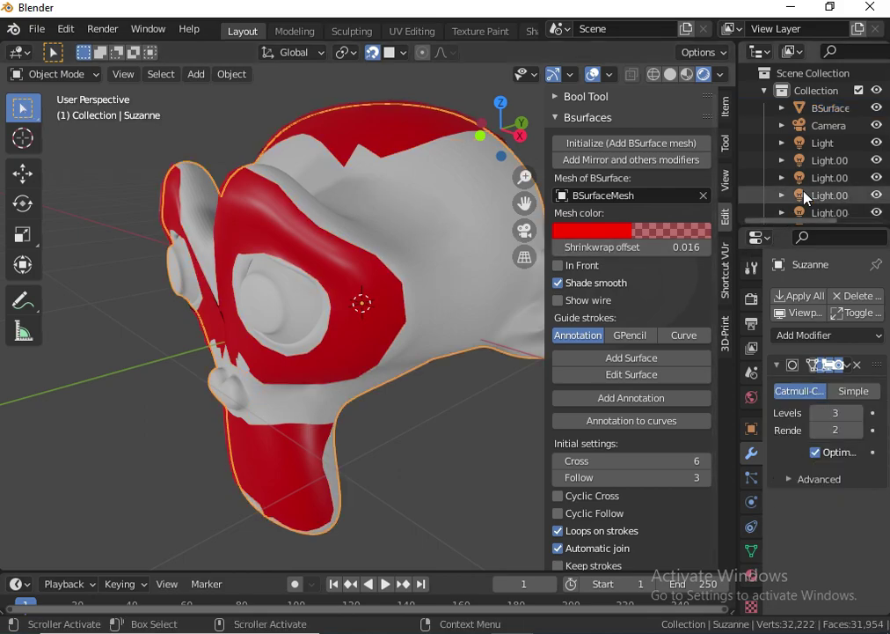
scroll(806, 197, down, 2)
key(h)
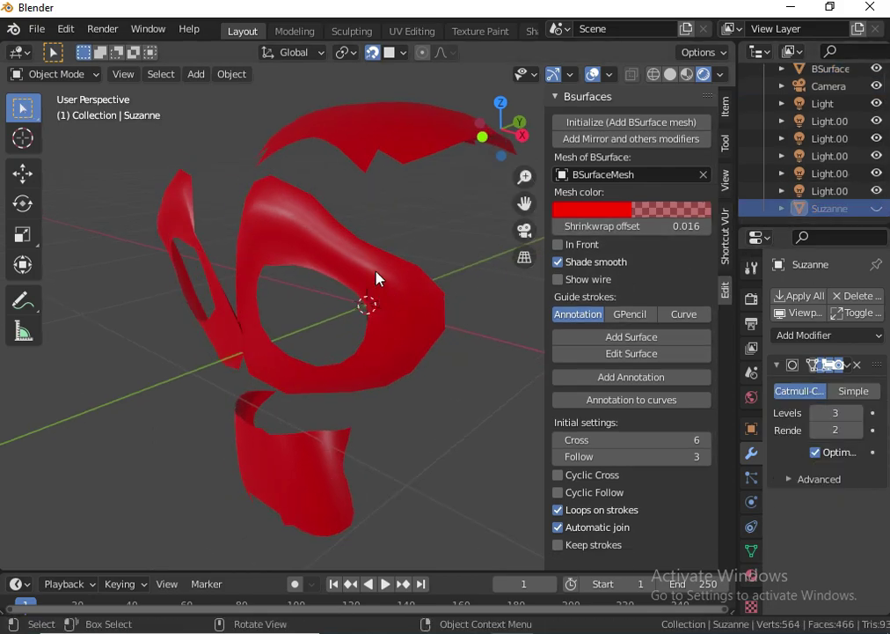
click(376, 278)
click(642, 233)
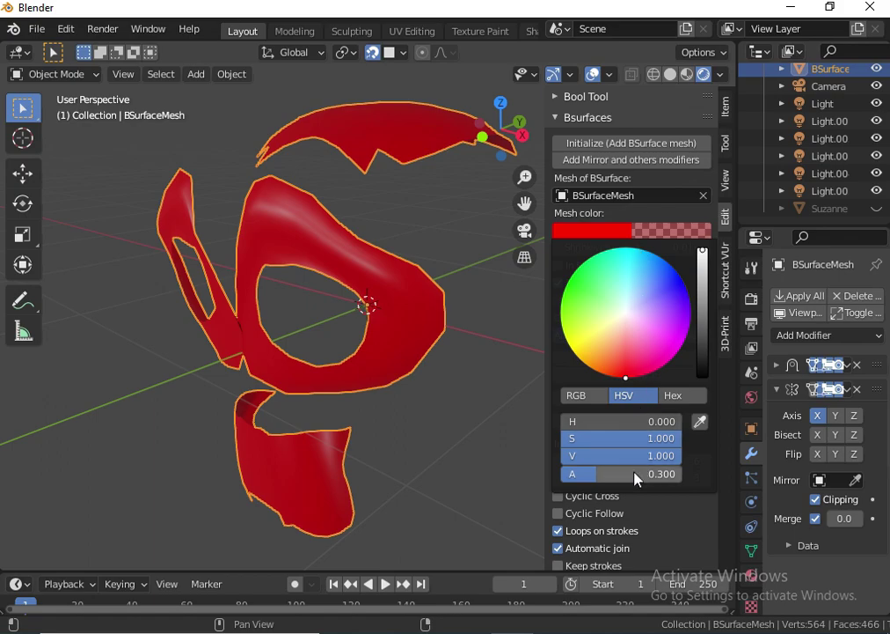